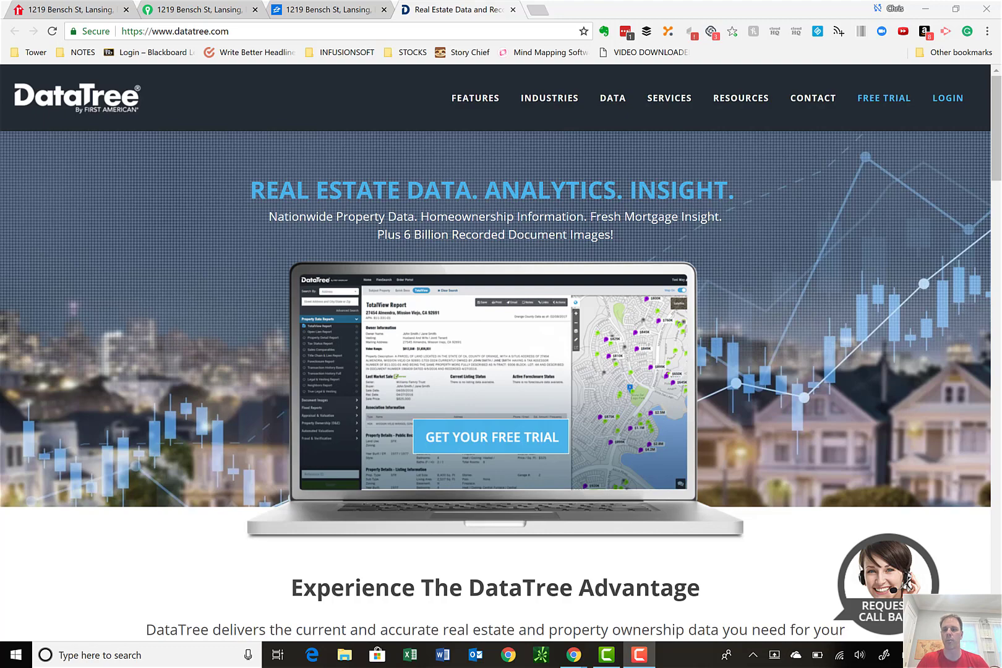
{"action": "left_click", "coordinate": [948, 99]}
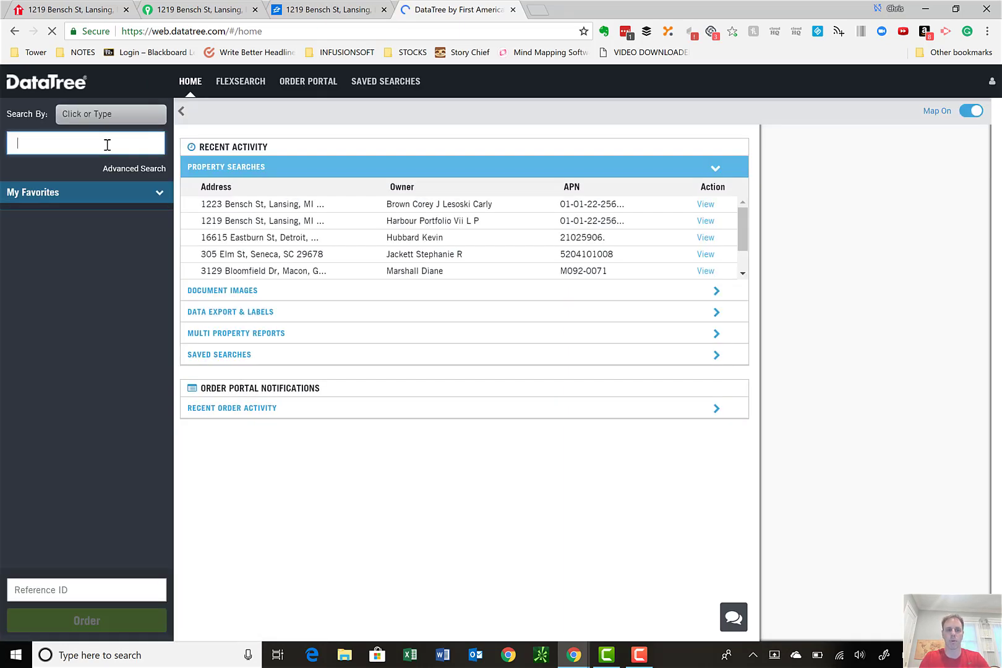
{"action": "type", "text": "19"}
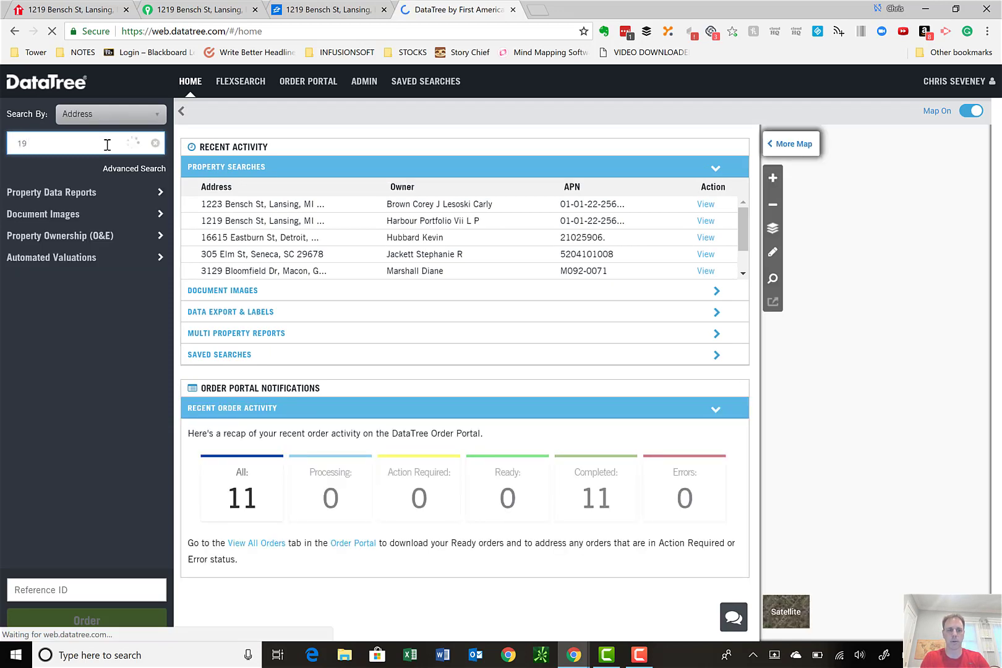
{"action": "key", "text": "BackSpace"}
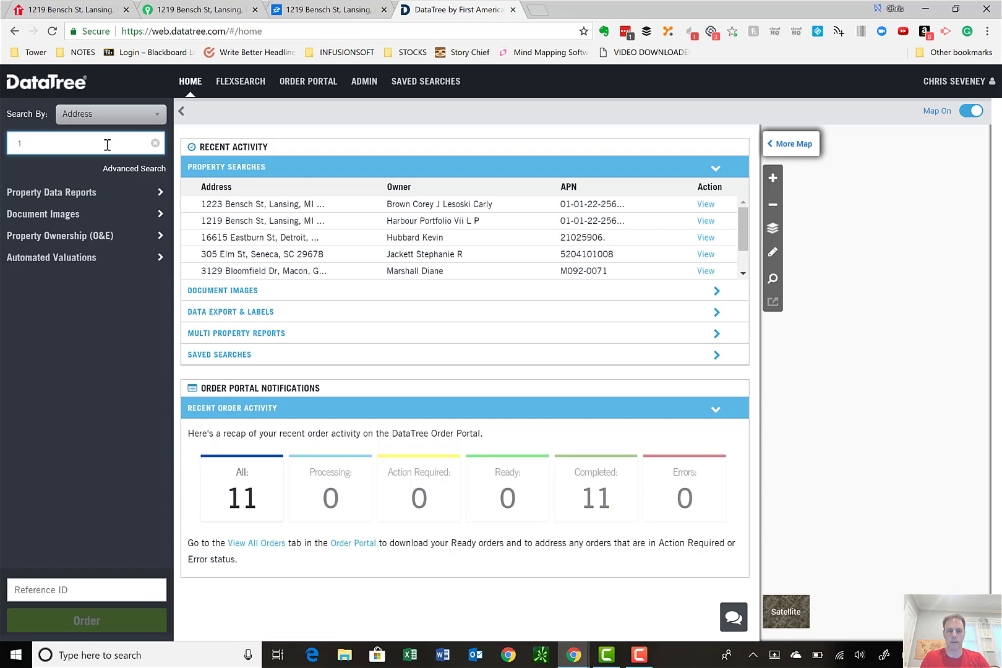
{"action": "type", "text": "219 be"}
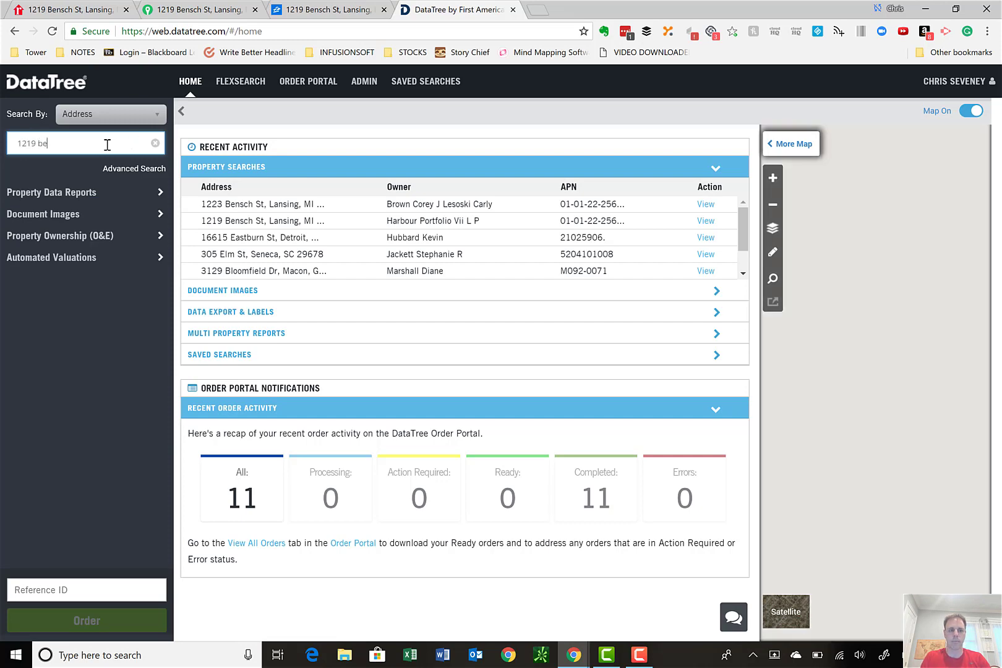
{"action": "type", "text": "nsc"}
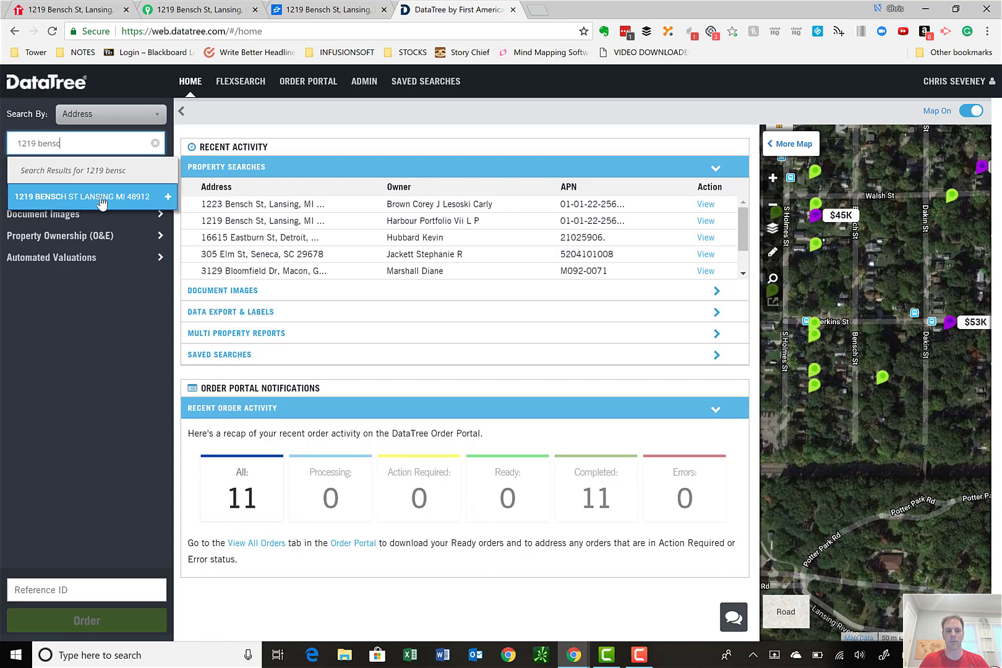
{"action": "left_click", "coordinate": [100, 198]}
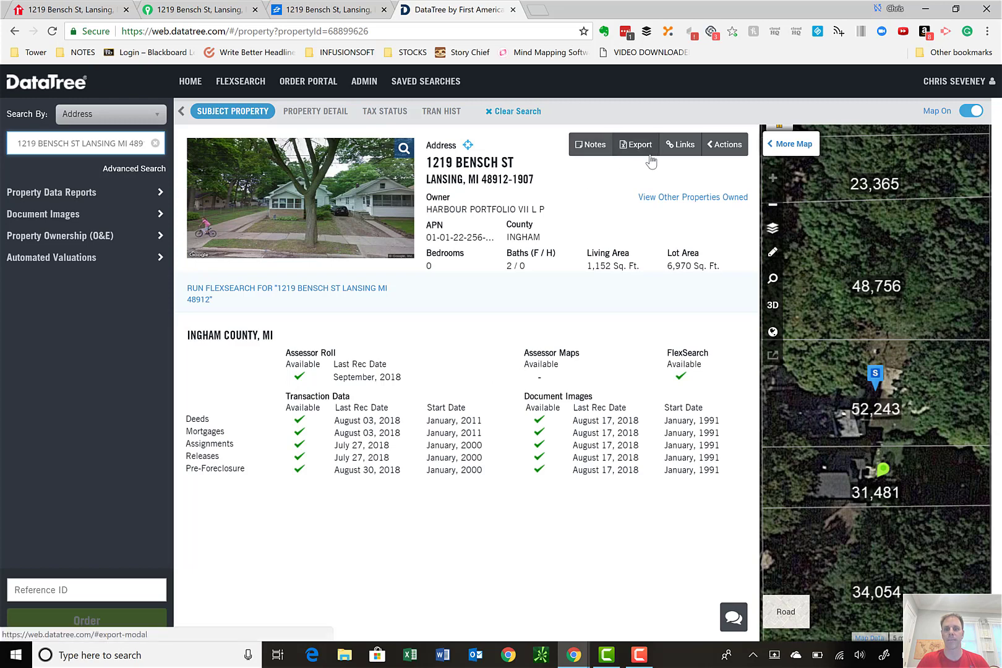
Show the property's outside listing links for Zillow, Trulia and Realtor.
{"action": "left_click", "coordinate": [674, 147]}
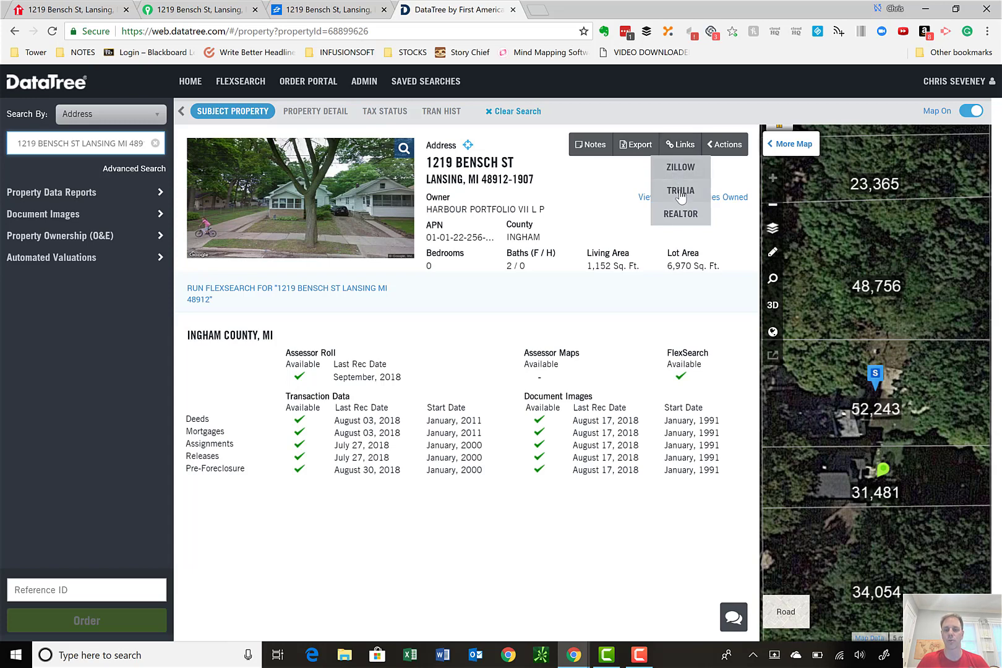
{"action": "left_click", "coordinate": [177, 6]}
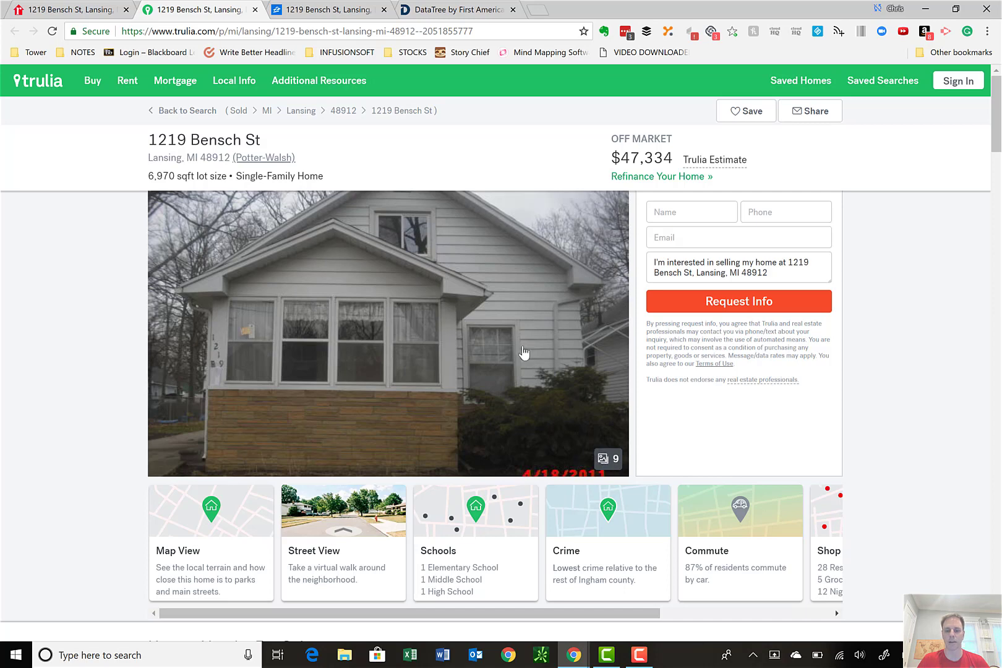
{"action": "left_click", "coordinate": [71, 10]}
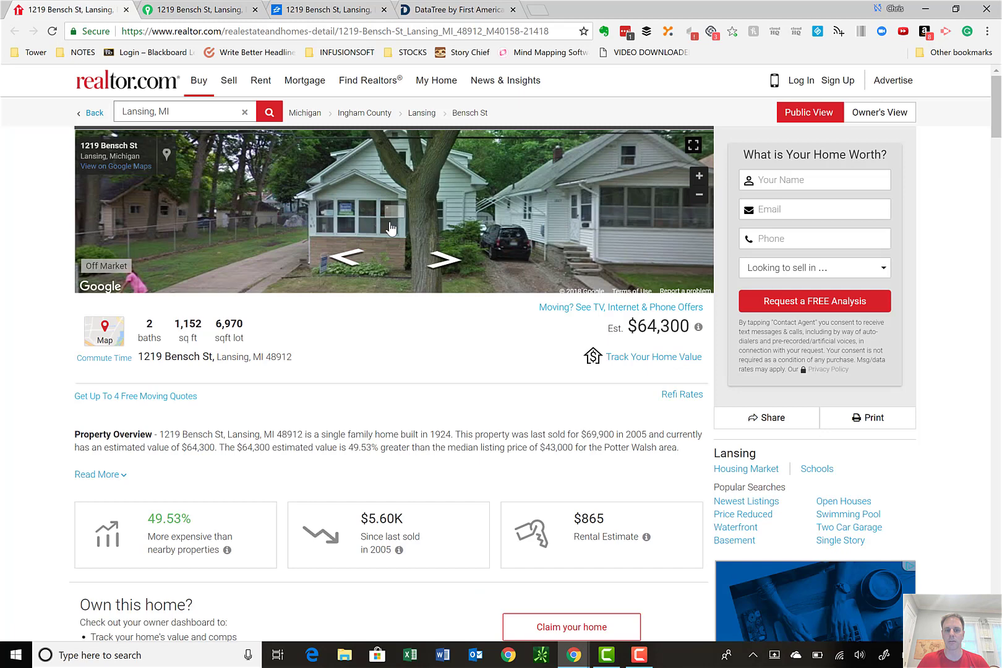
{"action": "left_click", "coordinate": [328, 13]}
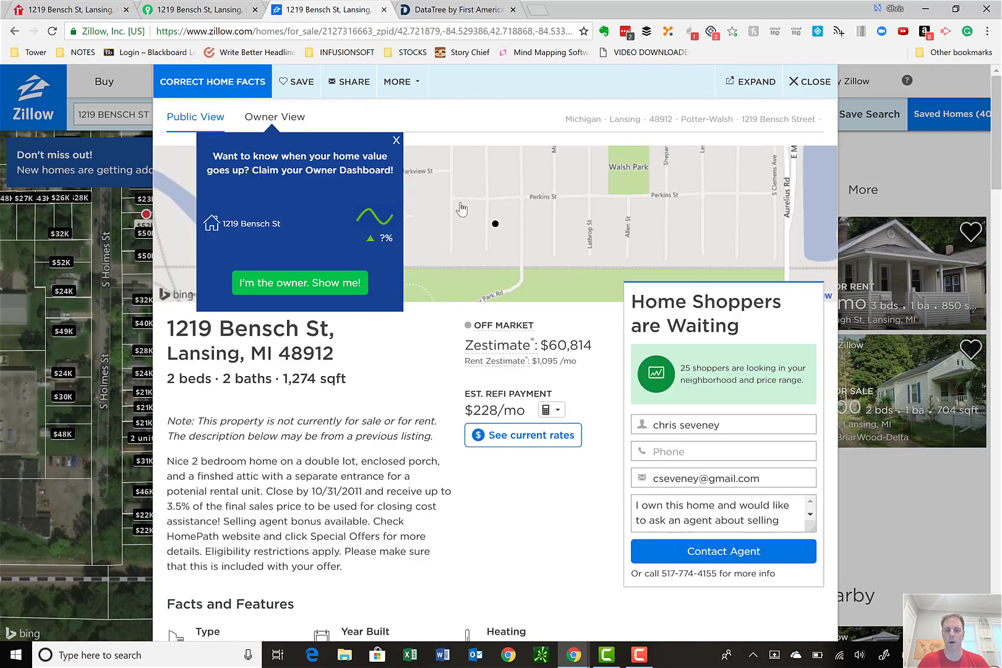
{"action": "left_click", "coordinate": [397, 141]}
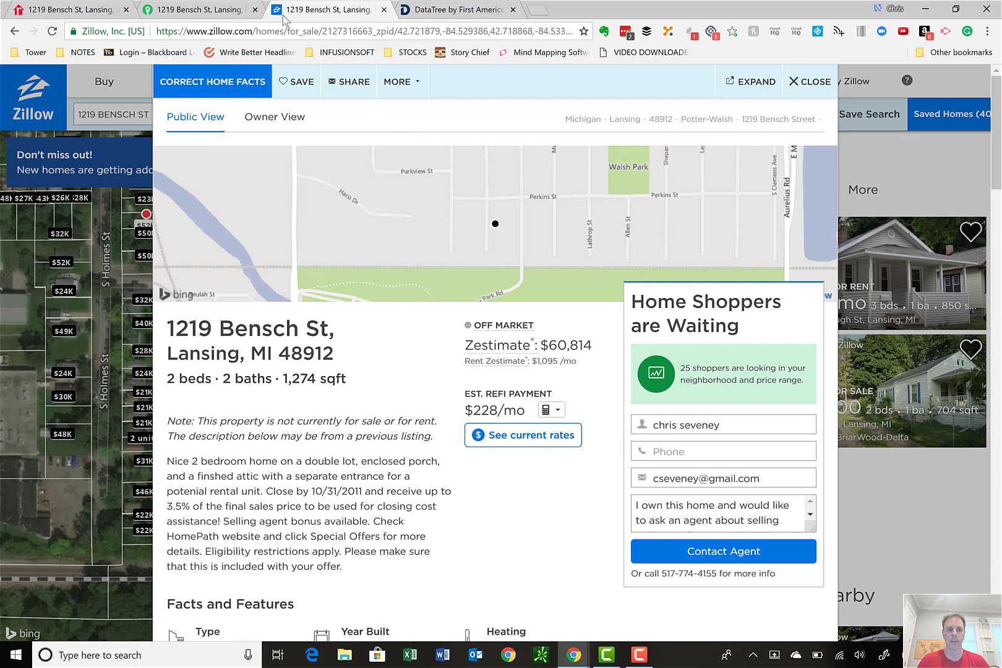
{"action": "left_click", "coordinate": [448, 10]}
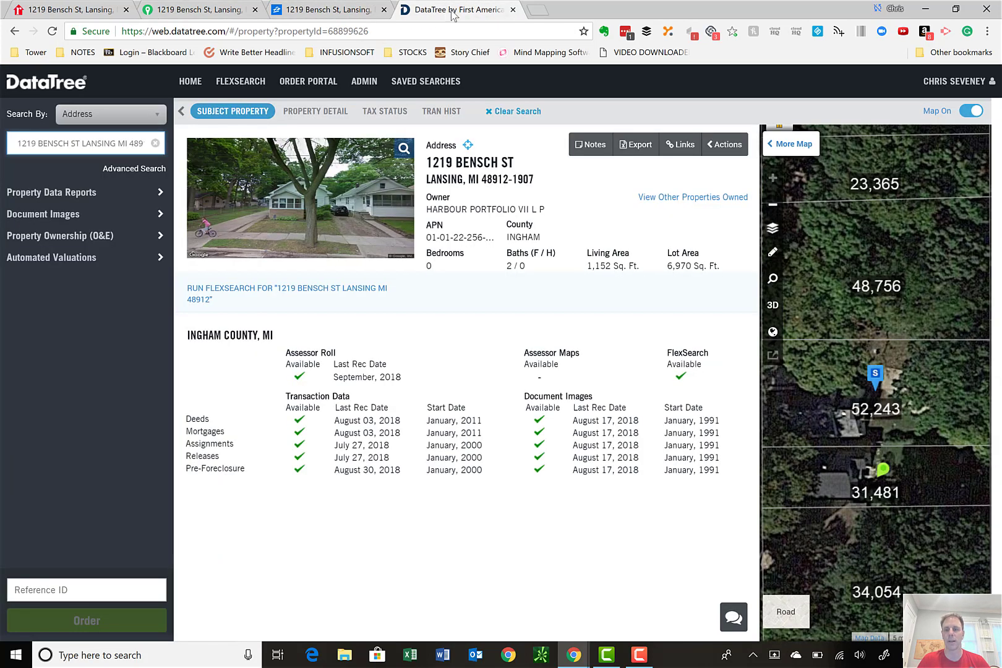
Expand the map, zoom out over nearby blocks, check the $53K sale marker, then collapse it.
{"action": "left_click", "coordinate": [794, 144]}
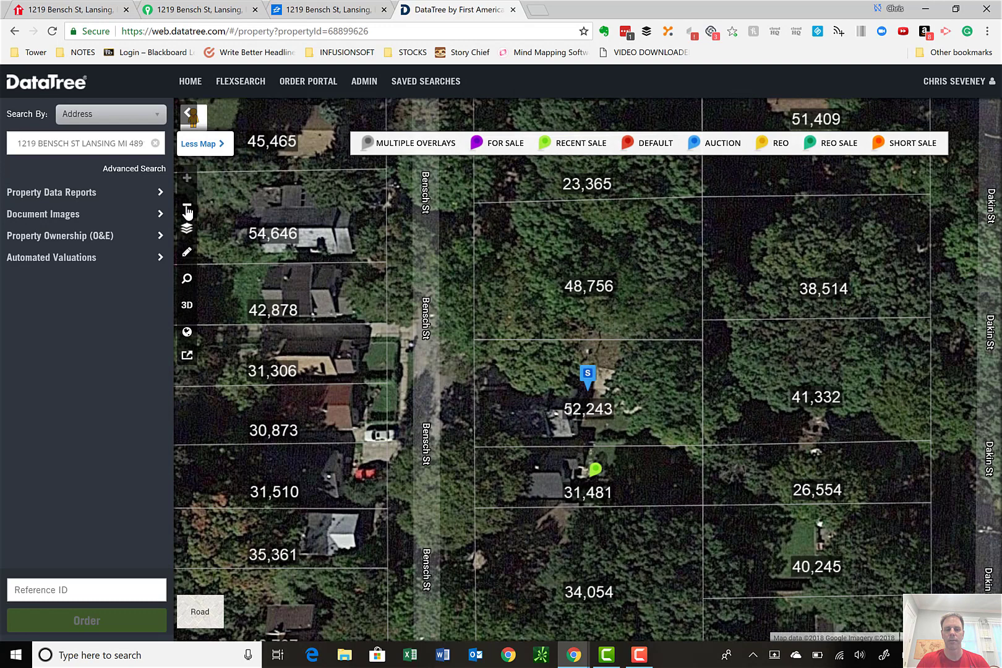
{"action": "left_click", "coordinate": [187, 208]}
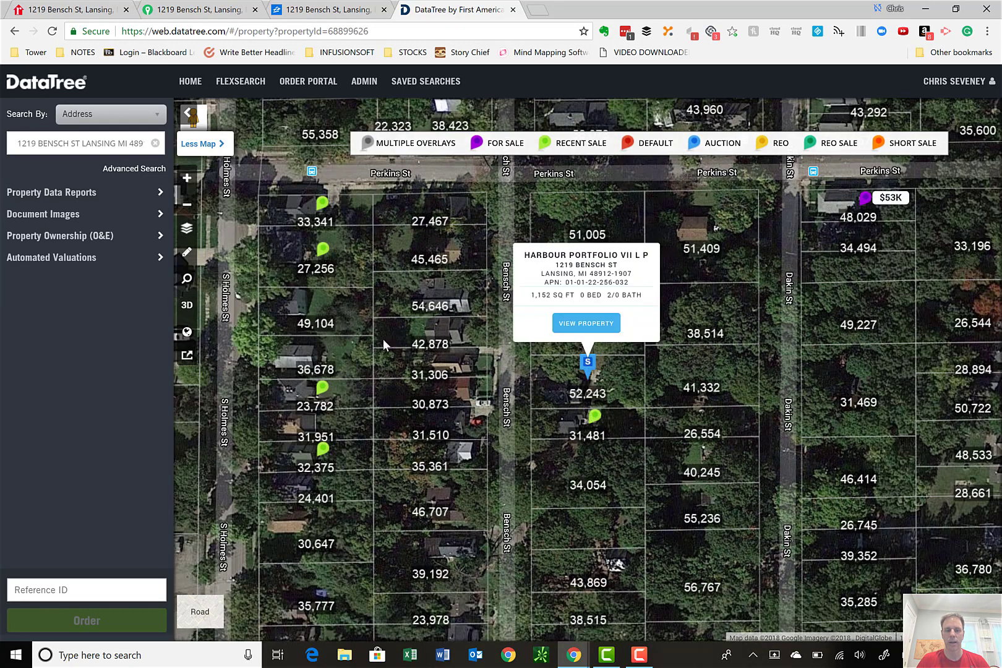
{"action": "left_click", "coordinate": [187, 208]}
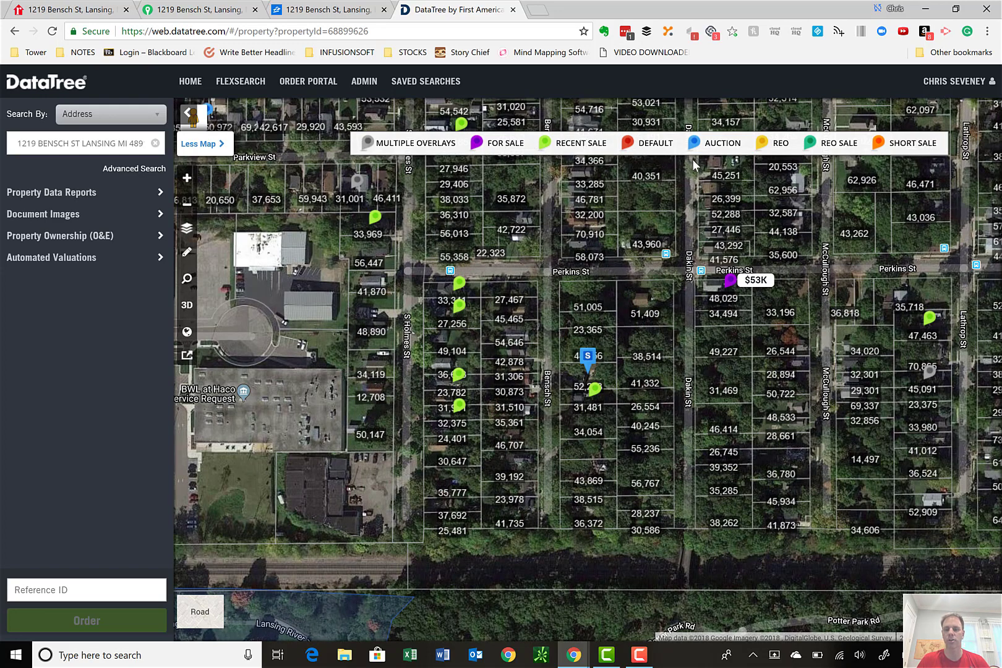
{"action": "left_click", "coordinate": [728, 283]}
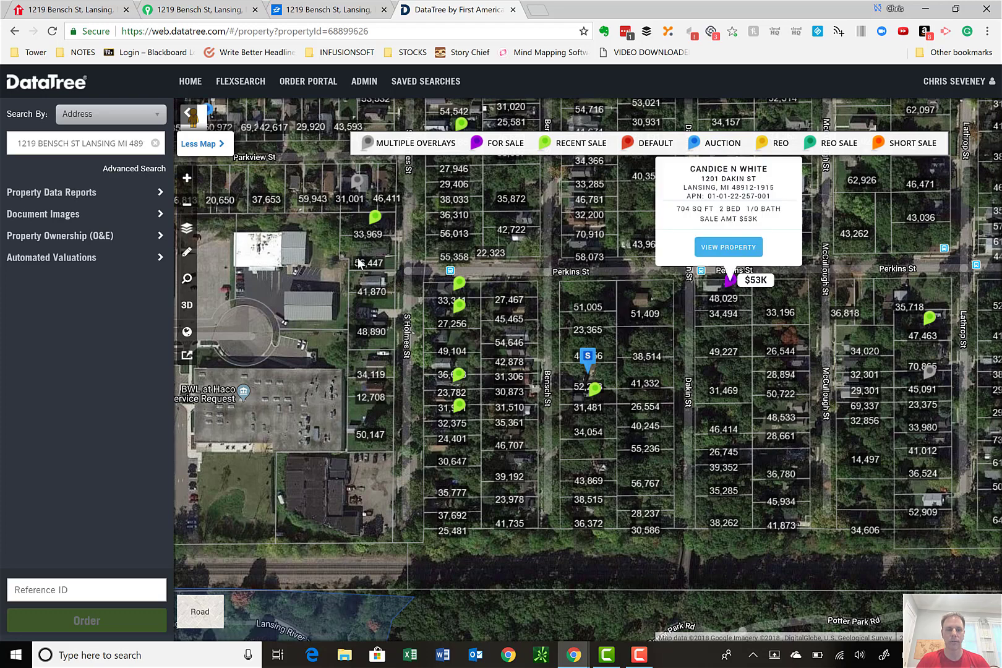
{"action": "left_click", "coordinate": [186, 211]}
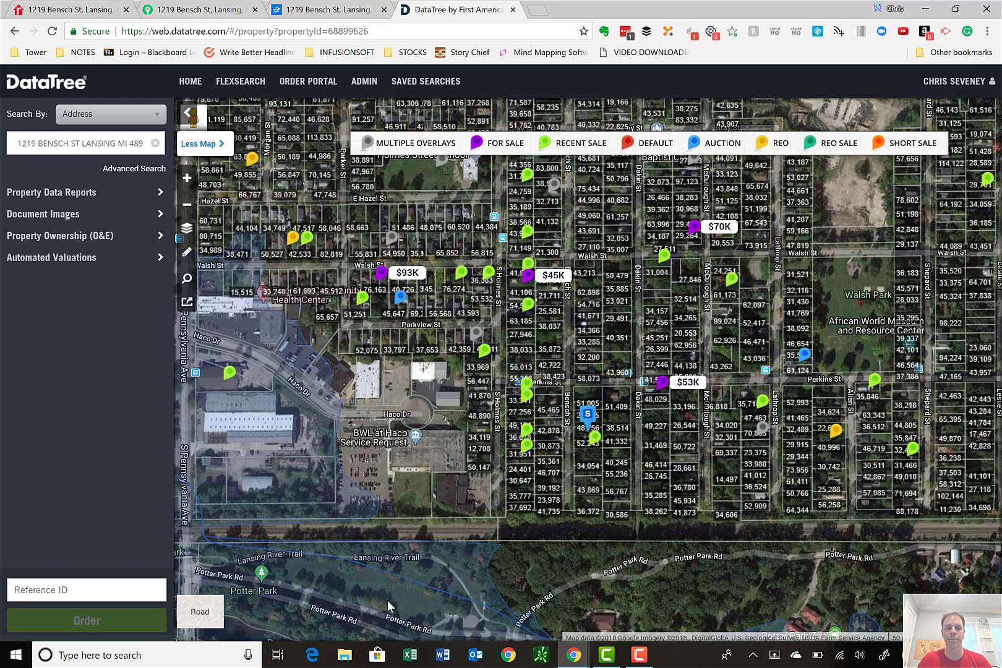
{"action": "left_click", "coordinate": [213, 146]}
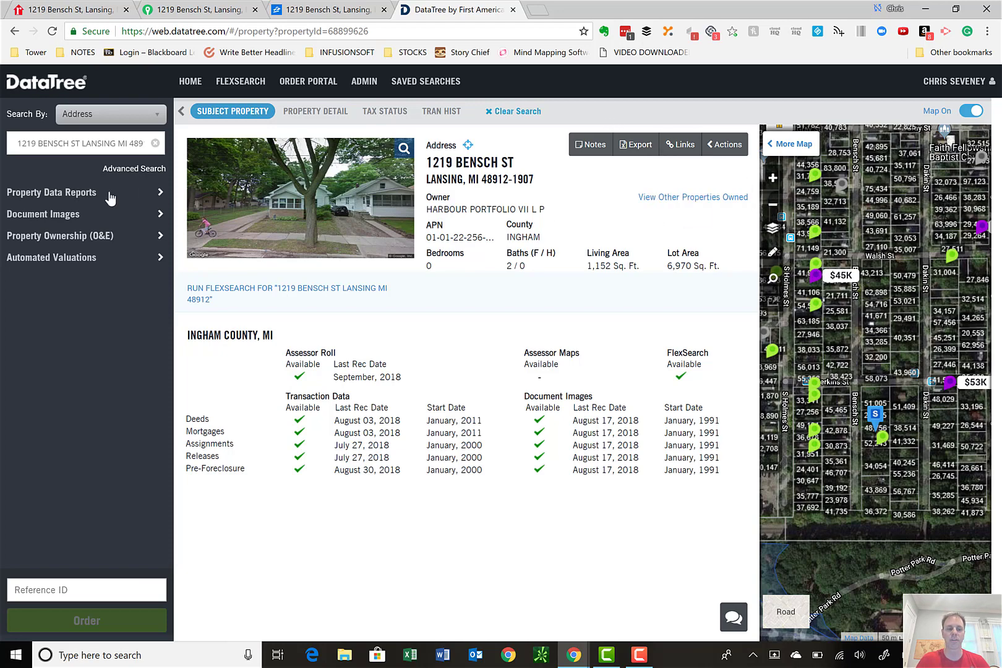
Review the Property Detail Report's $2,796 transfer, then view the Transaction History Report.
{"action": "left_click", "coordinate": [88, 196]}
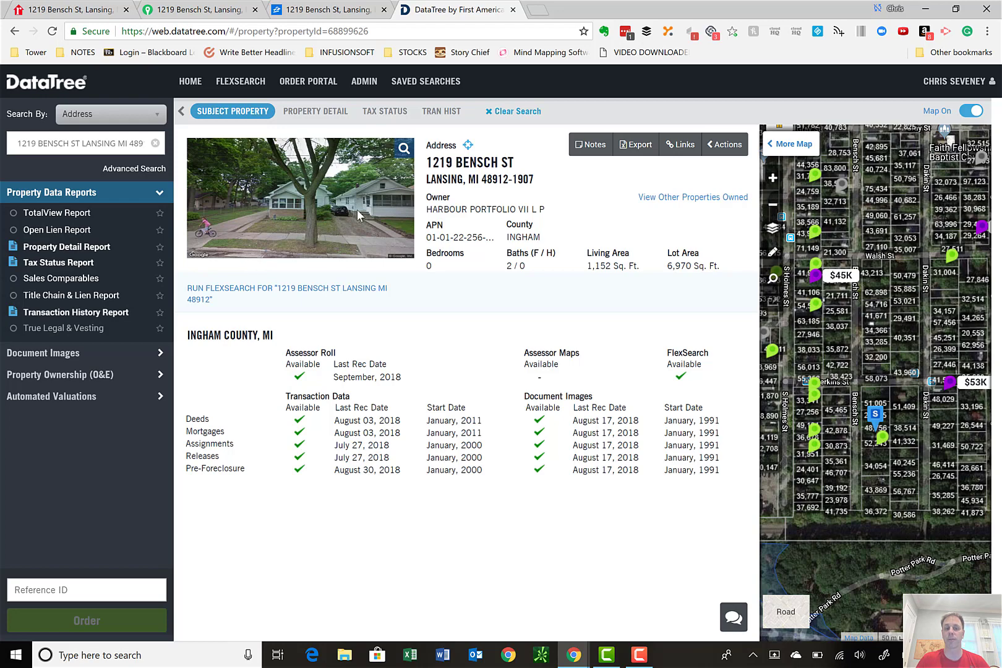
{"action": "left_click", "coordinate": [327, 112]}
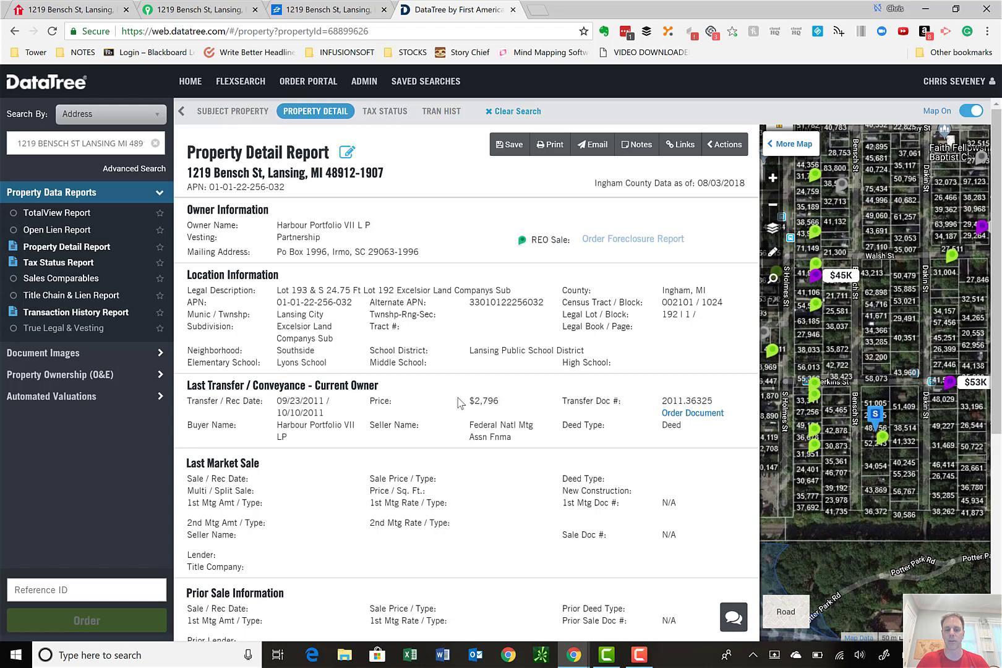
{"action": "left_click_drag", "start_coordinate": [465, 402], "coordinate": [541, 405]}
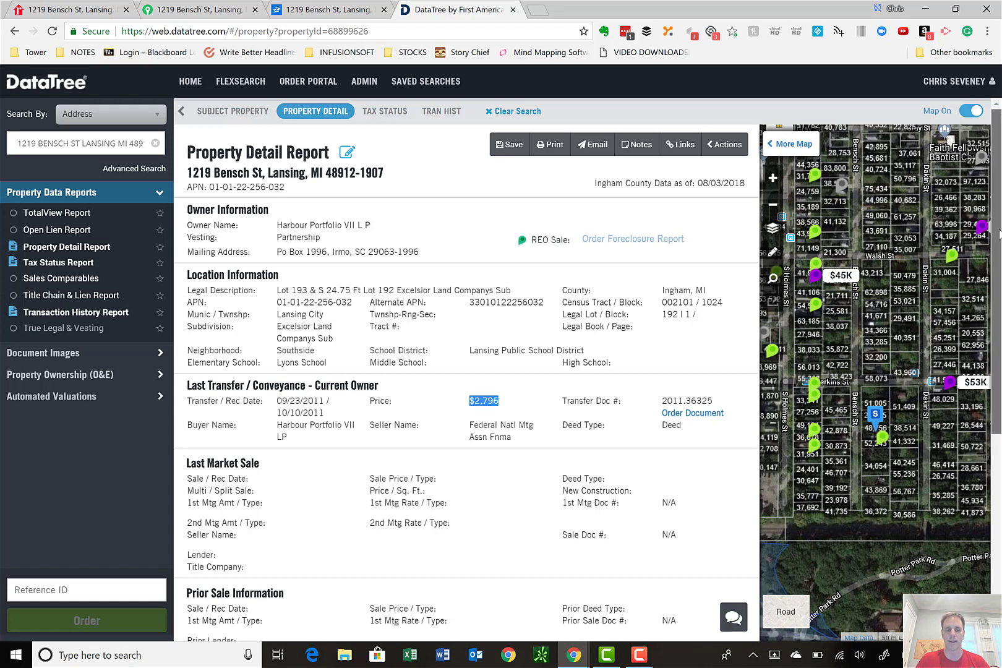
{"action": "scroll", "coordinate": [997, 217], "scroll_direction": "down", "scroll_amount": 2}
{"action": "left_click_drag", "start_coordinate": [999, 303], "coordinate": [999, 397]}
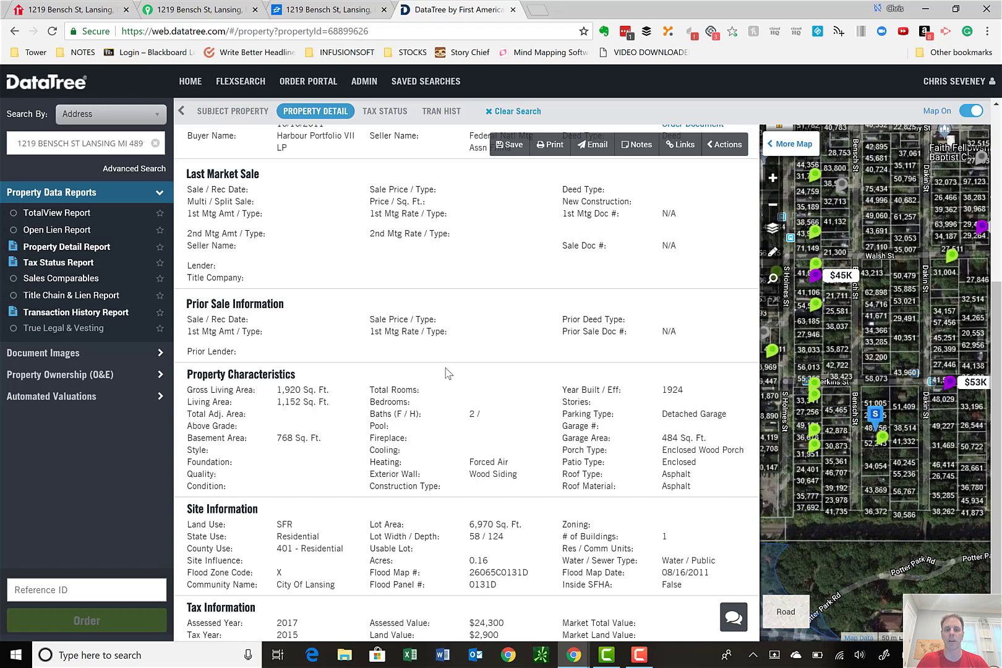
{"action": "left_click", "coordinate": [441, 112]}
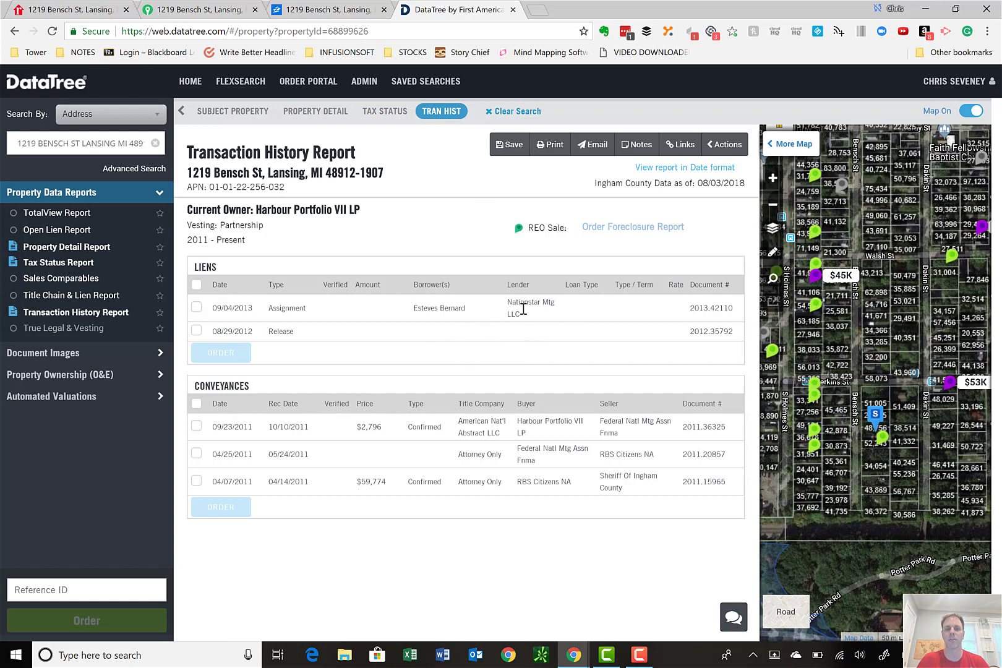
View the Tax Status Report showing 2018-19 taxes of $1,947.00 paid.
{"action": "left_click", "coordinate": [390, 113]}
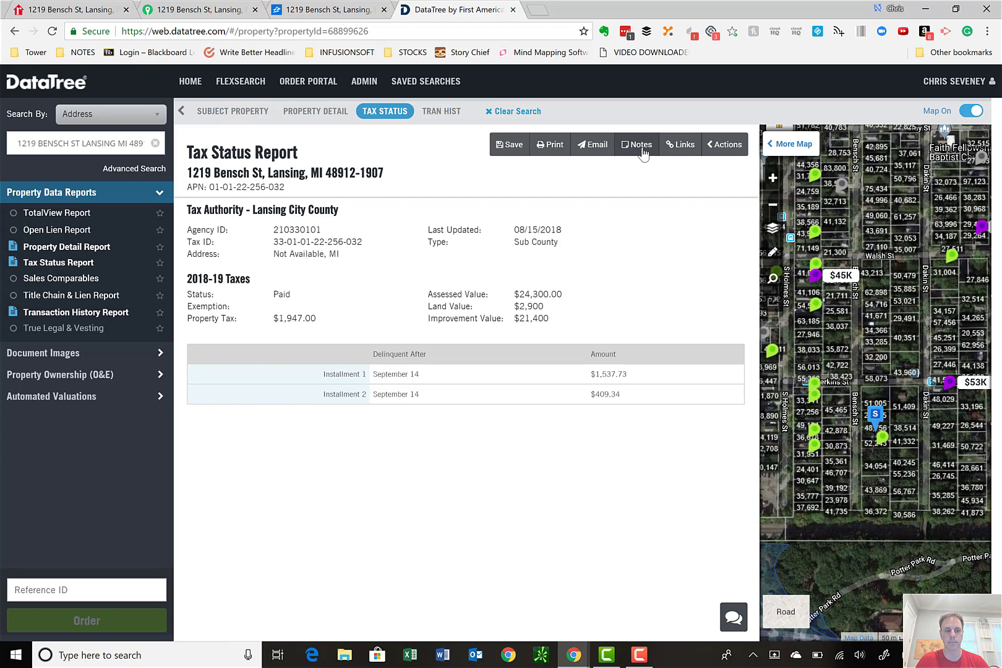
Expand the Document Images, Property Ownership (O&E) and Automated Valuations groups, then return to Property Detail.
{"action": "left_click", "coordinate": [87, 357]}
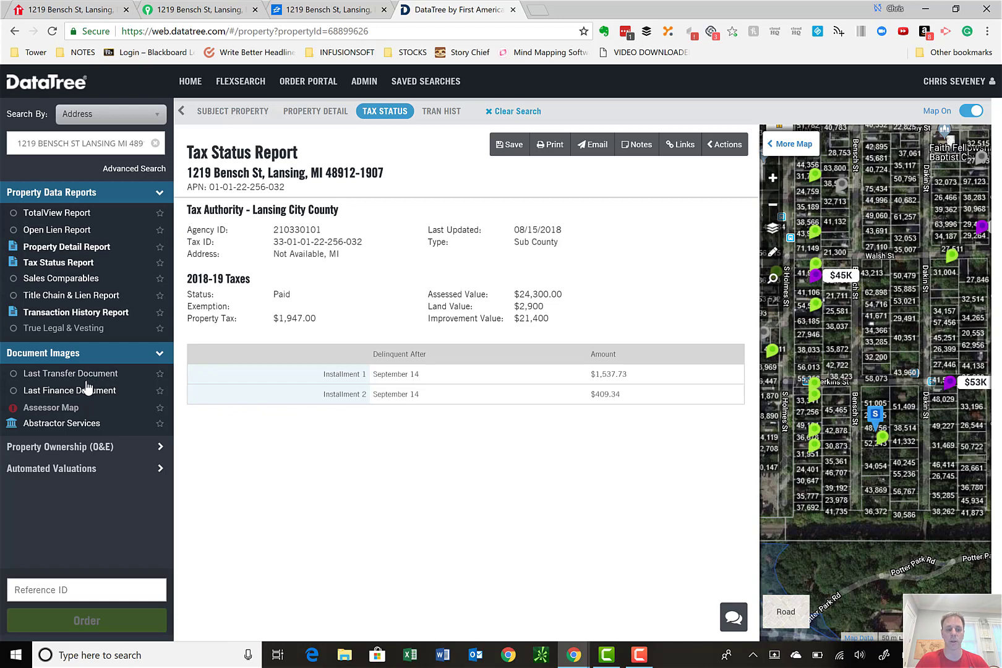
{"action": "left_click", "coordinate": [77, 449]}
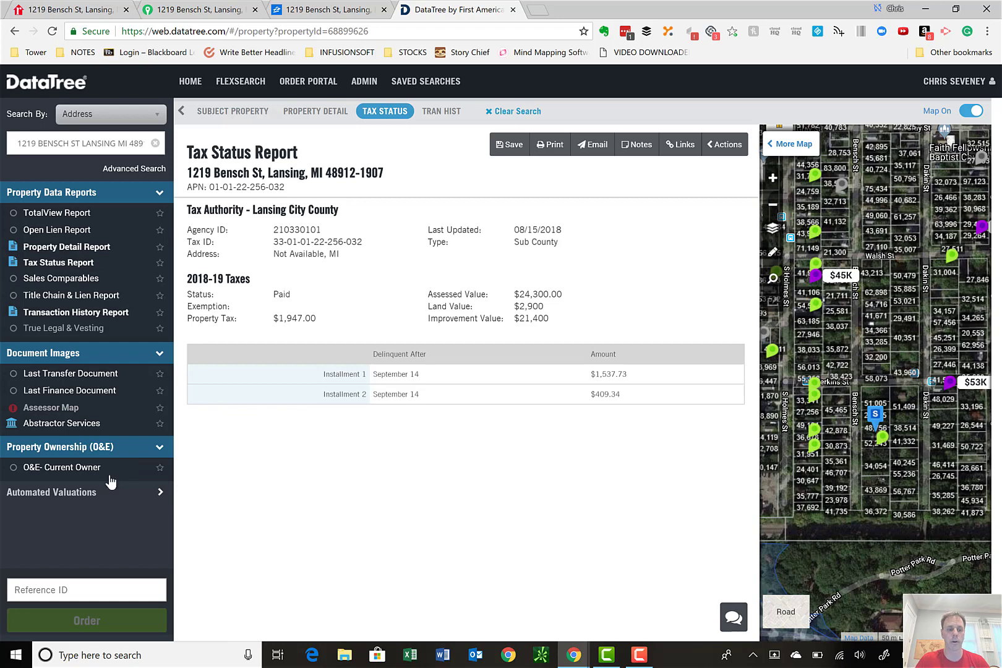
{"action": "left_click", "coordinate": [73, 495]}
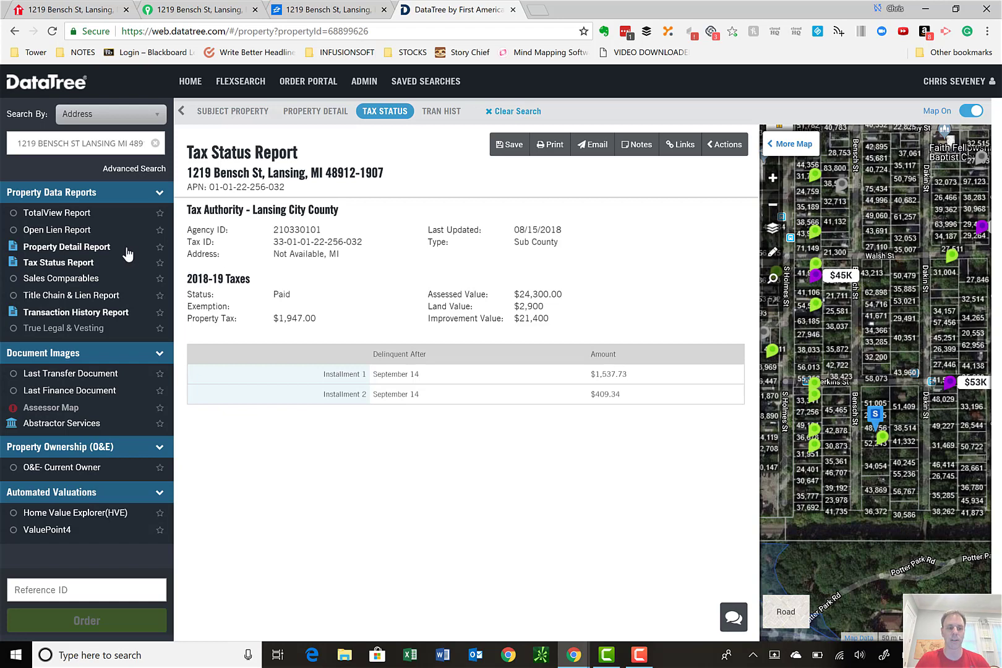
{"action": "left_click", "coordinate": [59, 283]}
{"action": "left_click", "coordinate": [322, 113]}
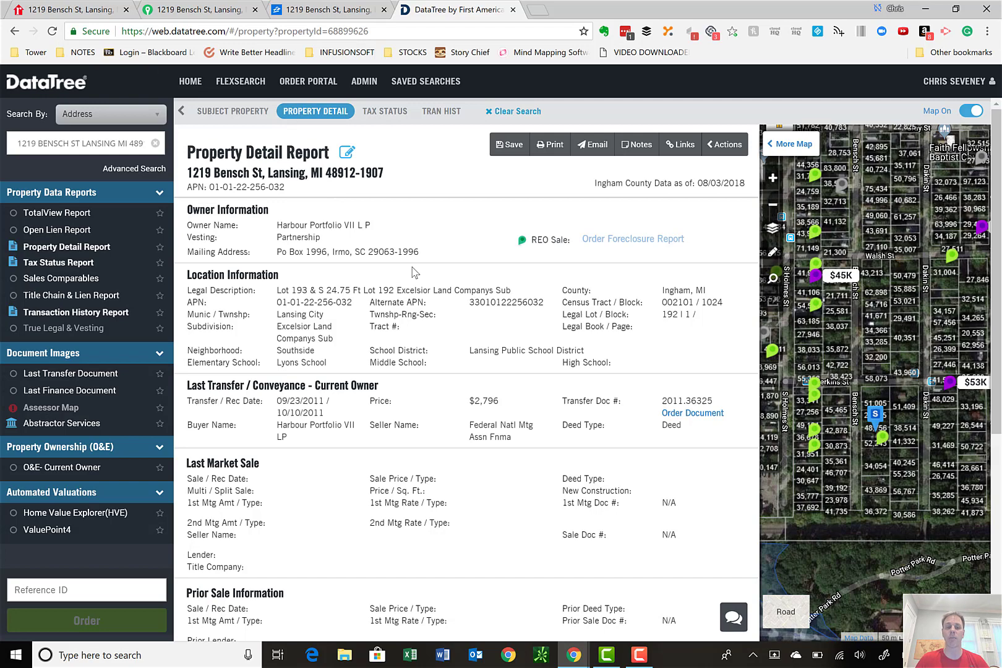
{"action": "left_click", "coordinate": [307, 82]}
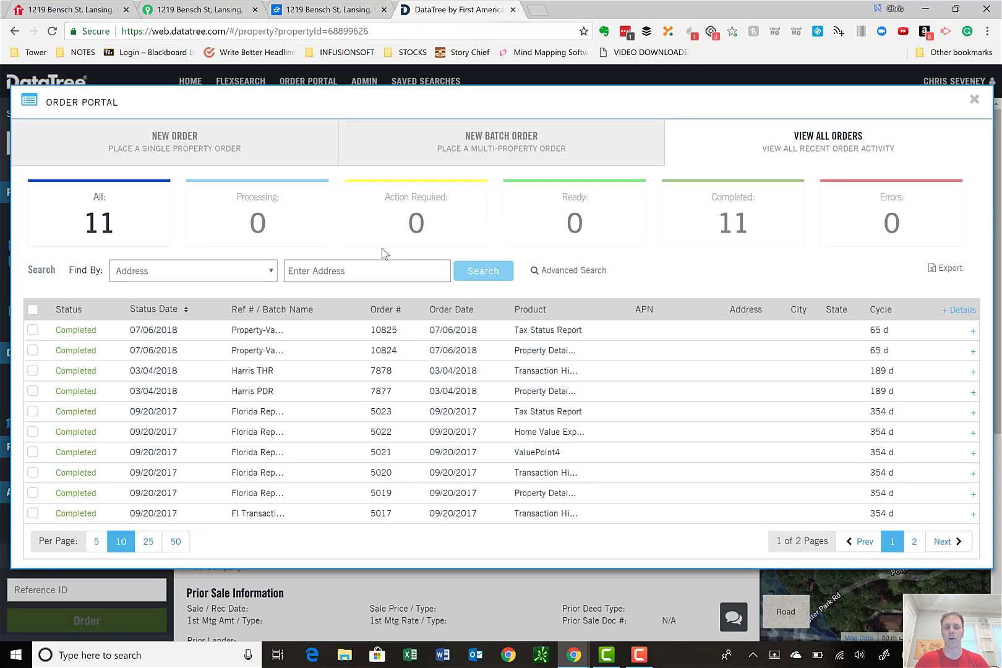
{"action": "left_click", "coordinate": [466, 161]}
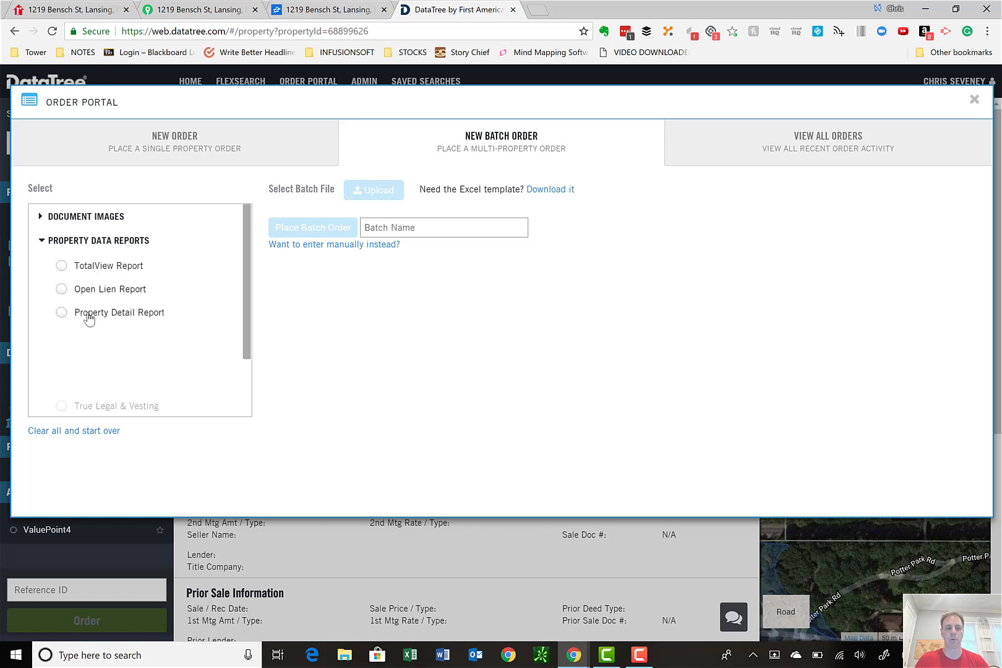
{"action": "left_click", "coordinate": [88, 313]}
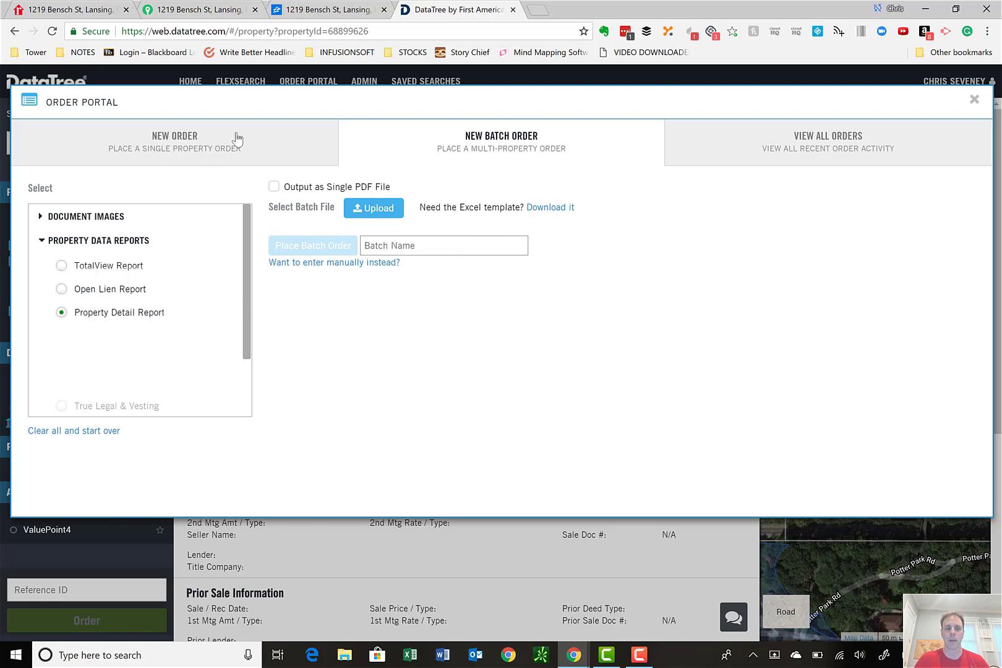
{"action": "left_click", "coordinate": [973, 101]}
{"action": "left_click", "coordinate": [536, 313]}
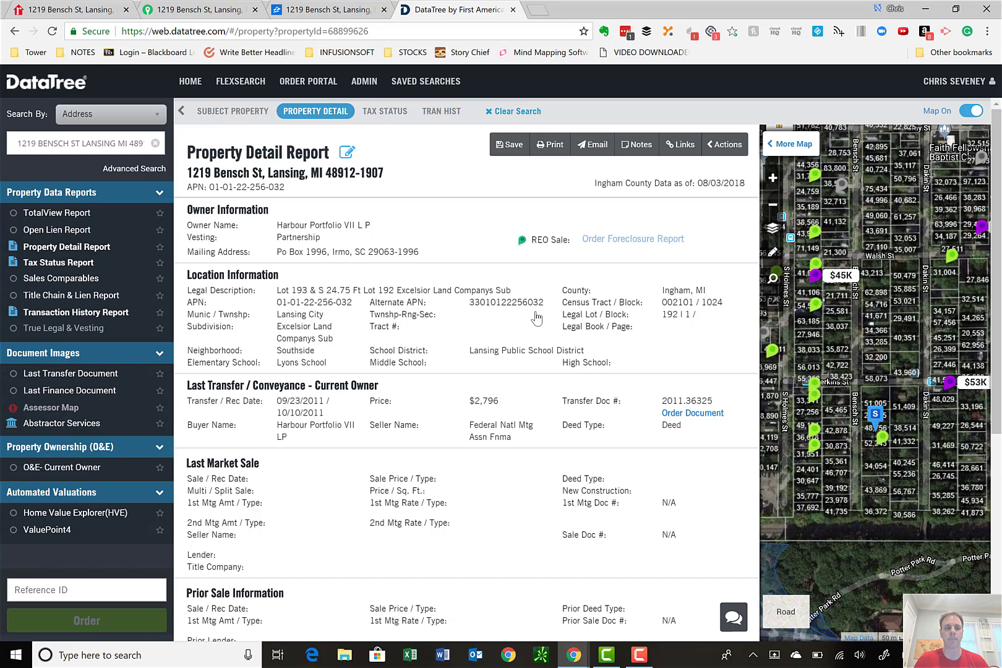
{"action": "left_click", "coordinate": [137, 171]}
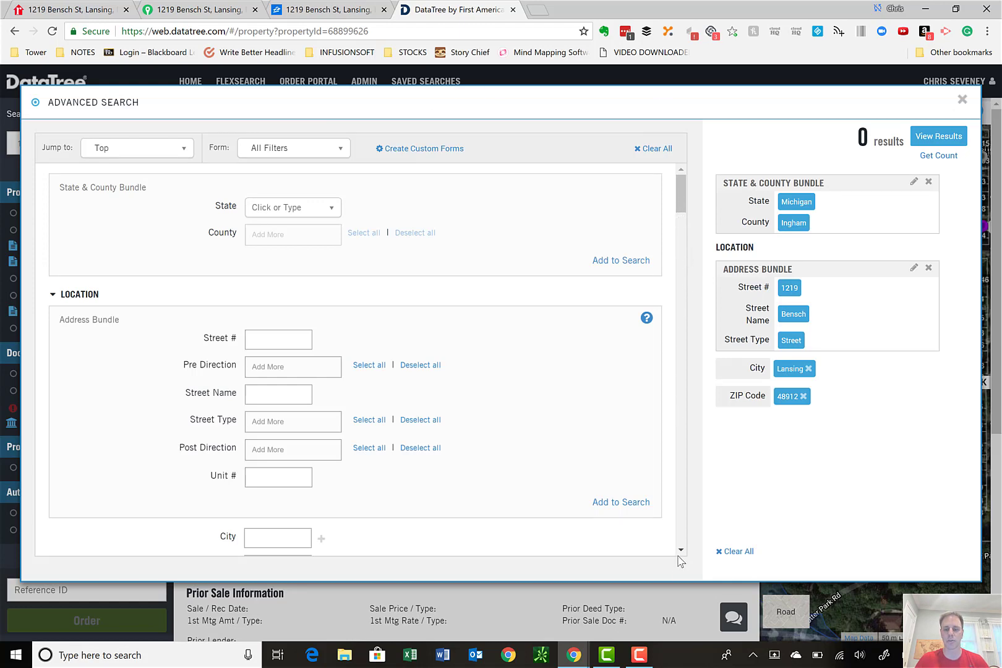
{"action": "scroll", "coordinate": [682, 537], "scroll_direction": "down", "scroll_amount": 10}
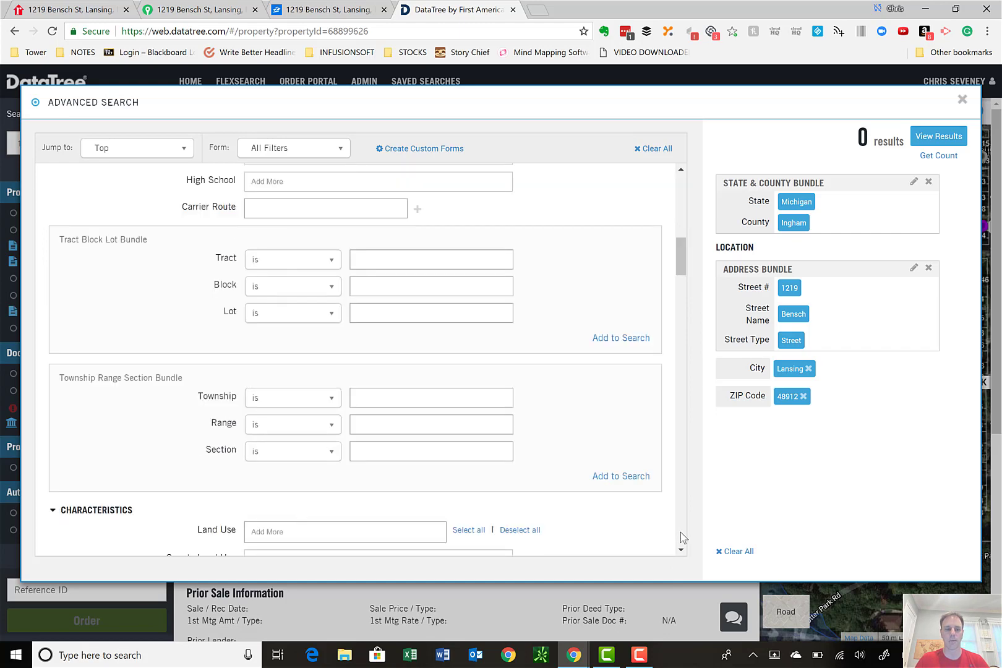
{"action": "scroll", "coordinate": [682, 537], "scroll_direction": "down", "scroll_amount": 5}
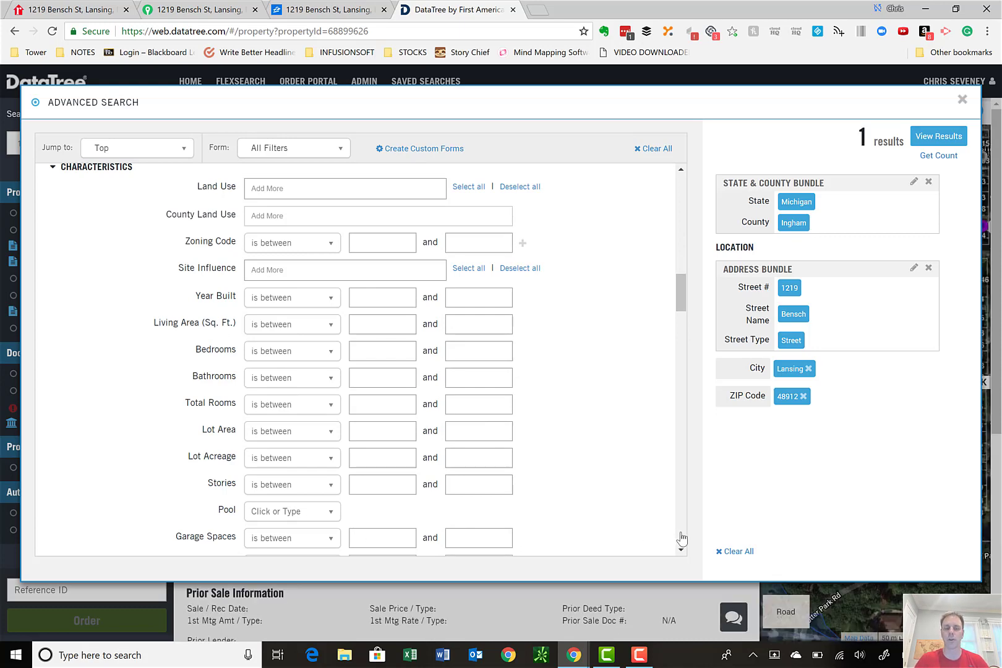
{"action": "scroll", "coordinate": [682, 538], "scroll_direction": "down", "scroll_amount": 5}
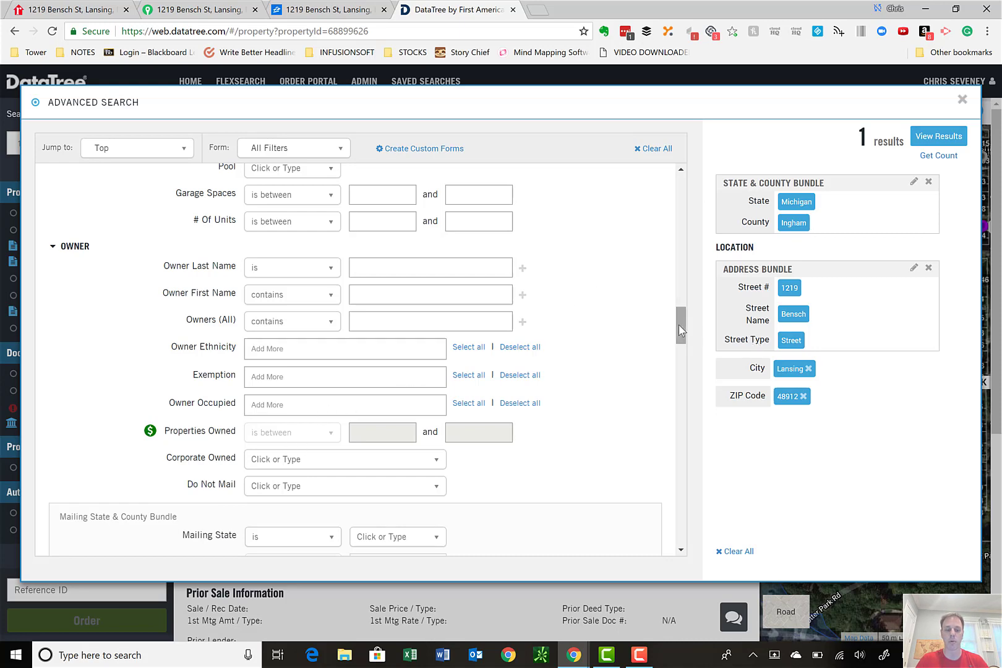
{"action": "left_click_drag", "start_coordinate": [679, 329], "coordinate": [679, 410]}
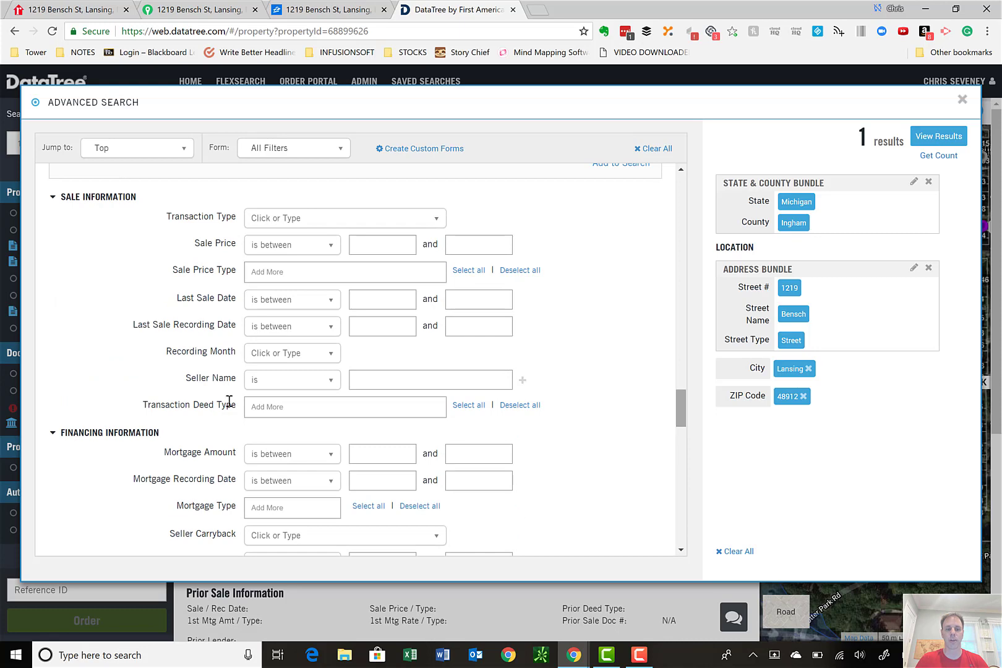
{"action": "left_click", "coordinate": [283, 409]}
{"action": "type", "text": "land"}
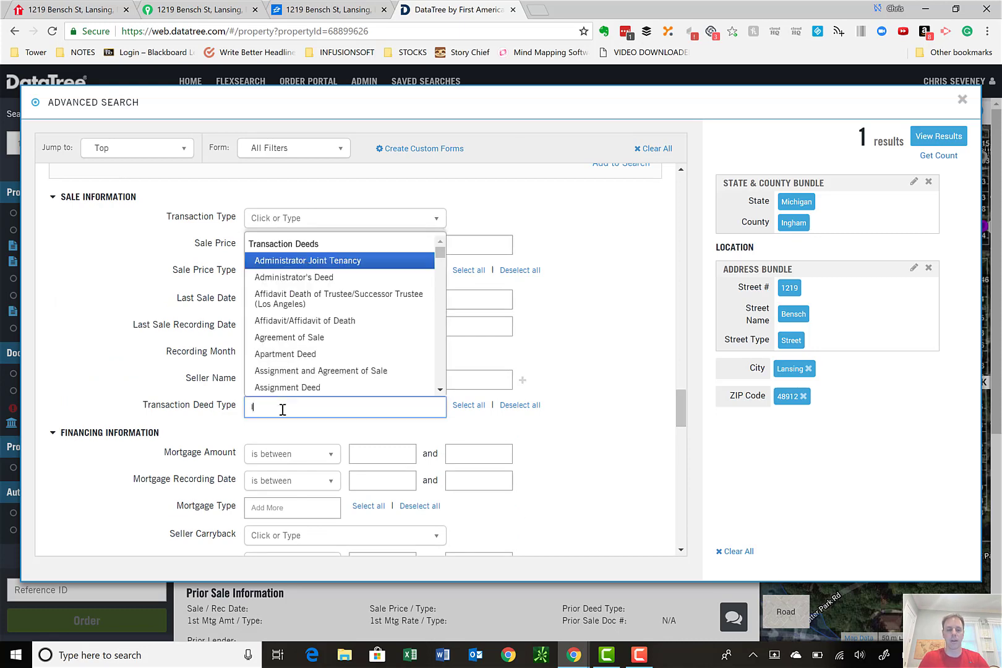
{"action": "type", "text": " contr"}
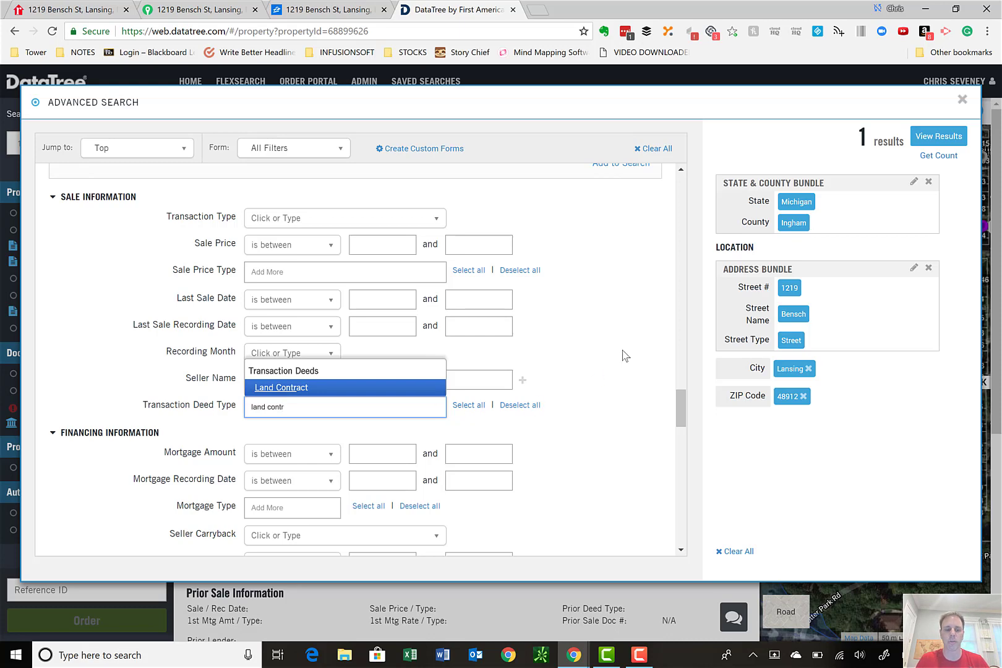
{"action": "left_click", "coordinate": [624, 353]}
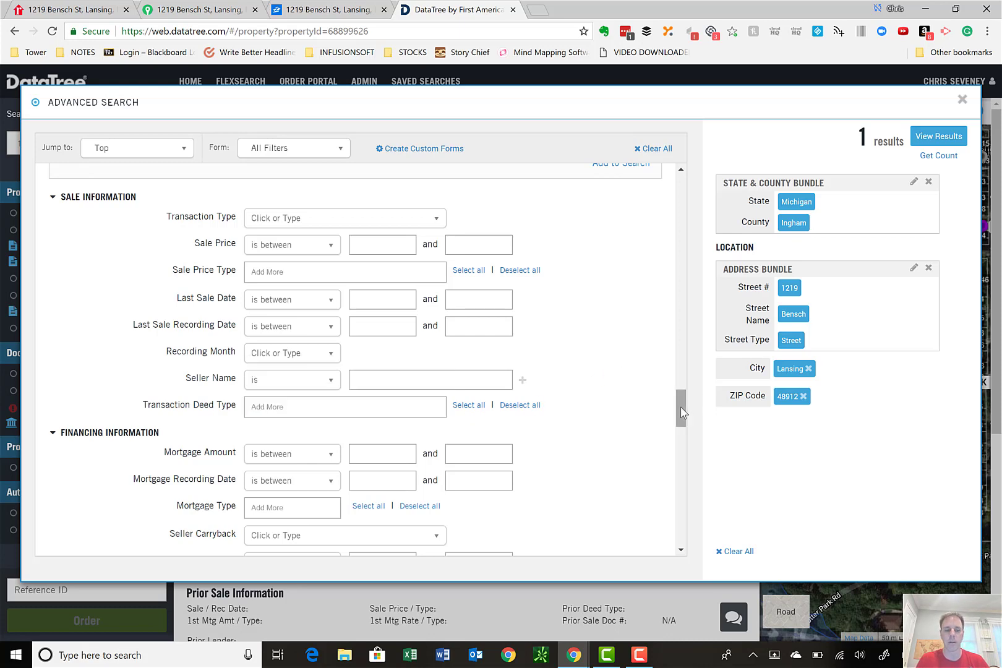
{"action": "scroll", "coordinate": [401, 362], "scroll_direction": "down", "scroll_amount": 4}
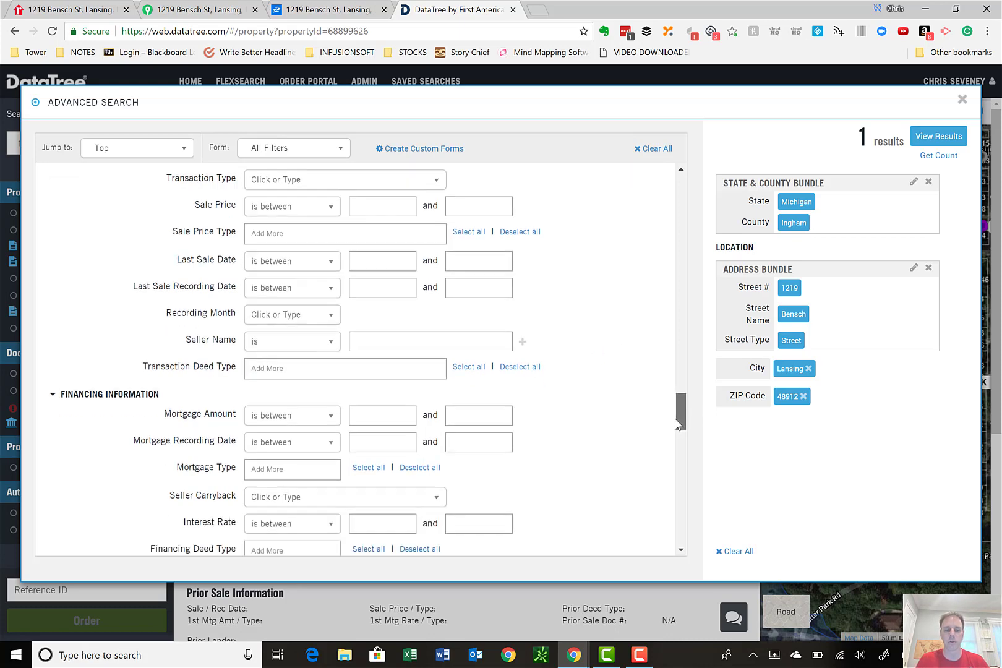
{"action": "left_click", "coordinate": [332, 318]}
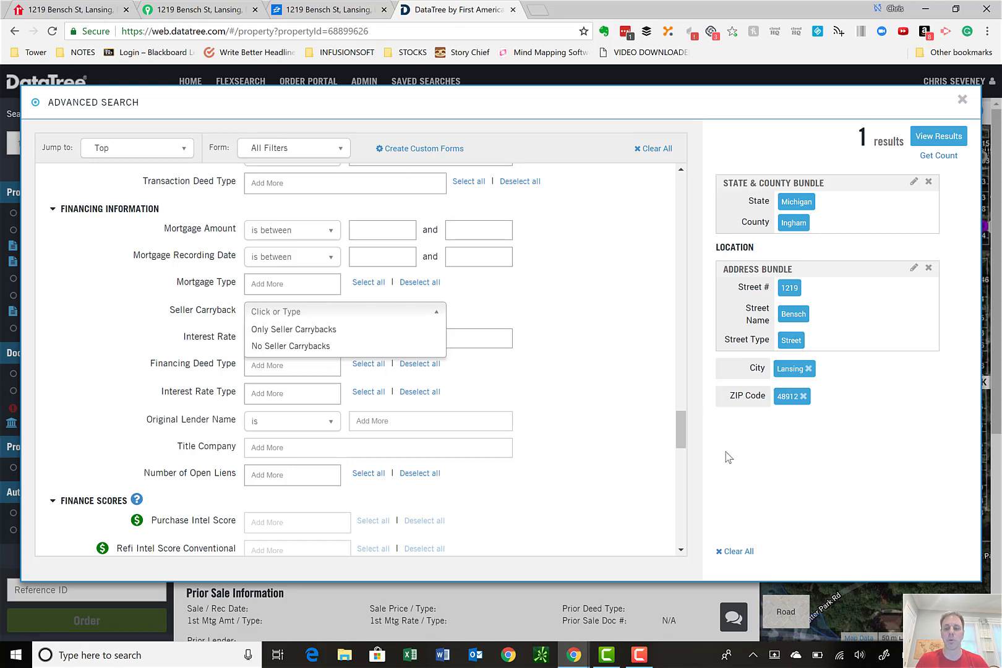
{"action": "mouse_move", "coordinate": [679, 455]}
{"action": "left_mouse_down"}
{"action": "mouse_move", "coordinate": [678, 524]}
{"action": "mouse_move", "coordinate": [676, 458]}
{"action": "left_mouse_up"}
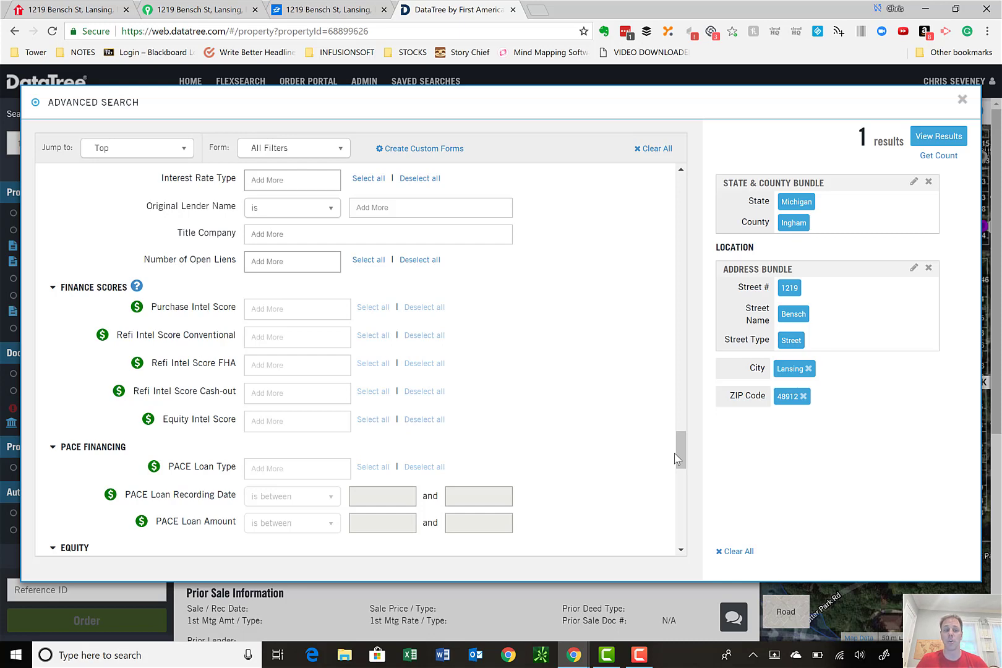
{"action": "left_click", "coordinate": [960, 102]}
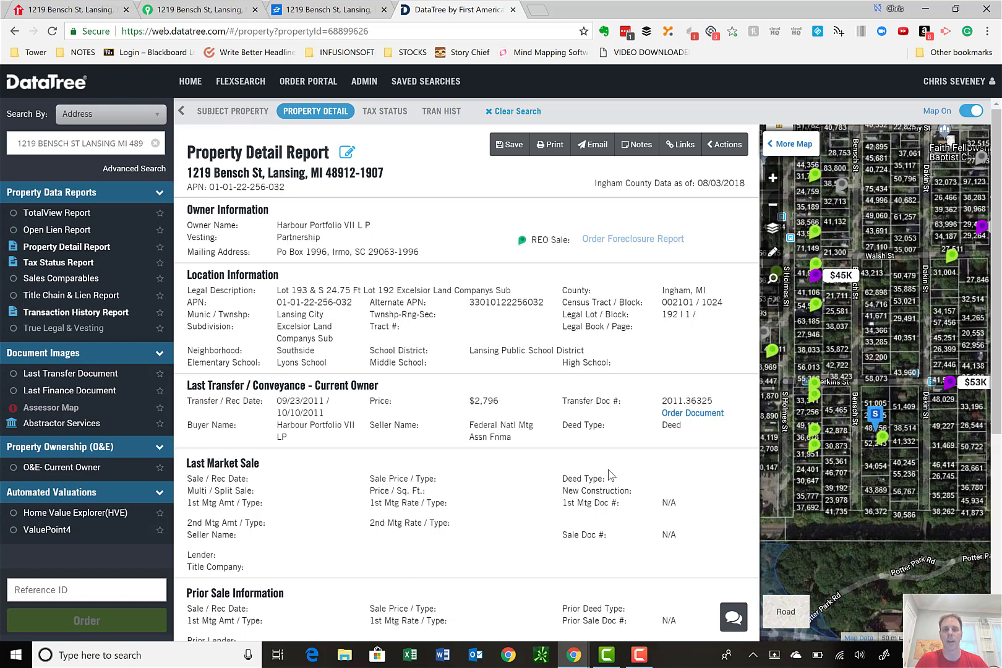
{"action": "left_click", "coordinate": [640, 656]}
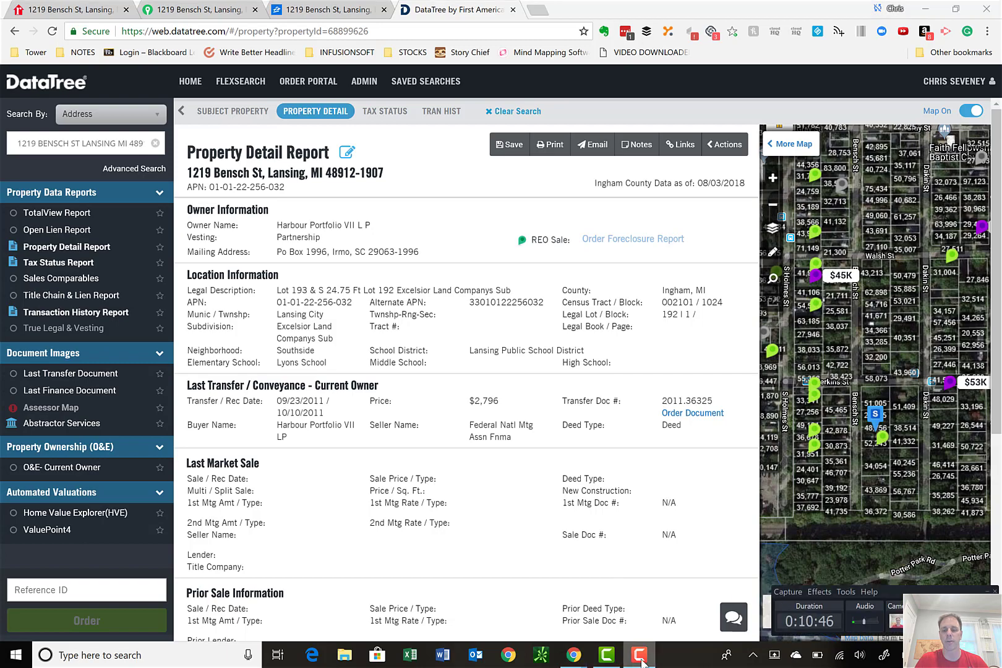